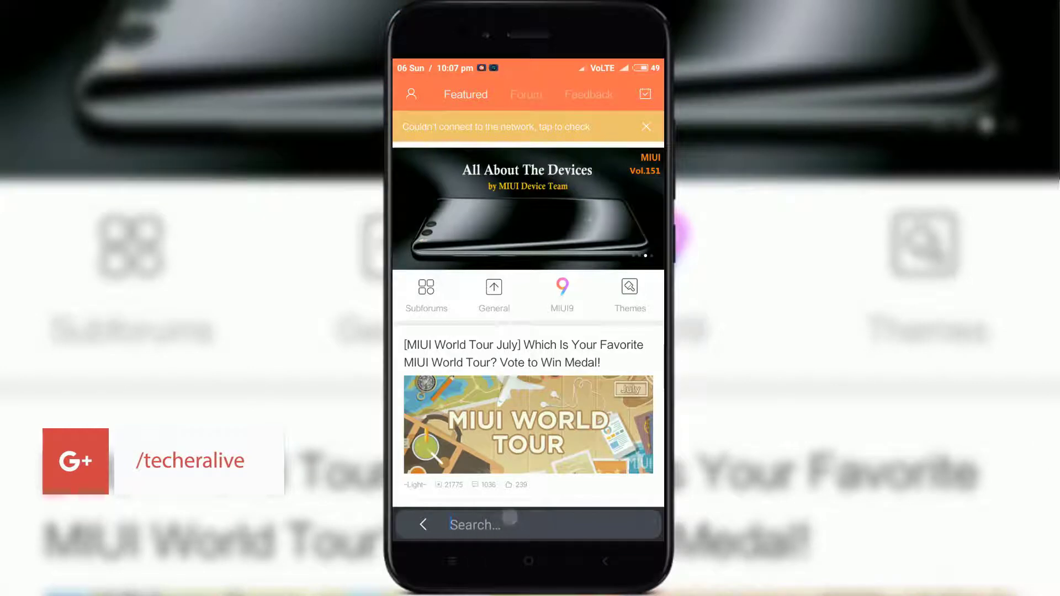
- Start a search from TouchBar's search bar to bring up the keyboard
left_click(509, 518)
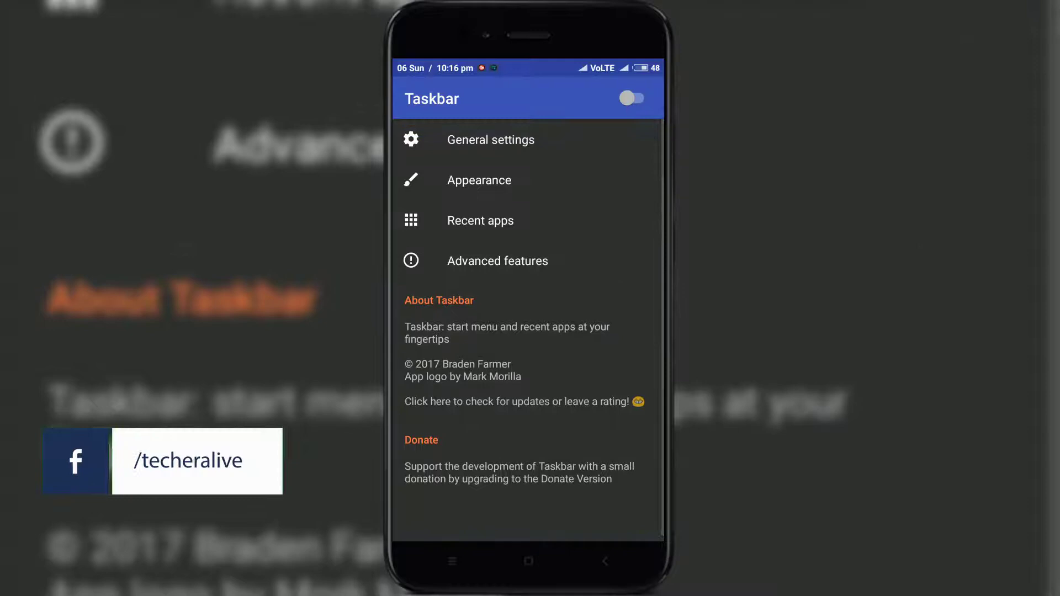
- Browse through Taskbar's Appearance settings
left_click(494, 177)
scroll(625, 230, "down", 3)
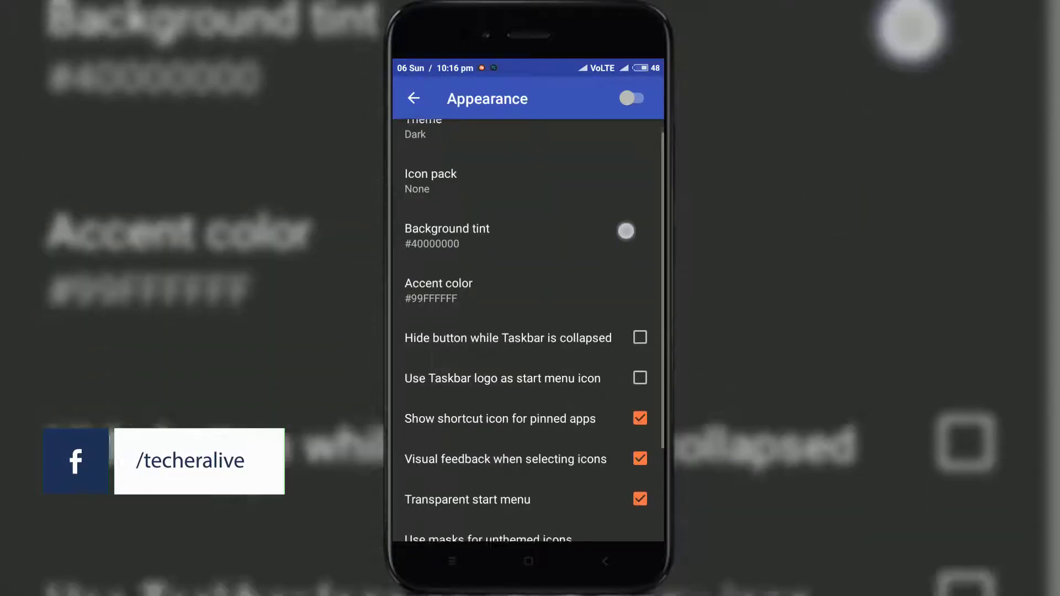
scroll(549, 407, "down", 2)
scroll(585, 244, "up", 5)
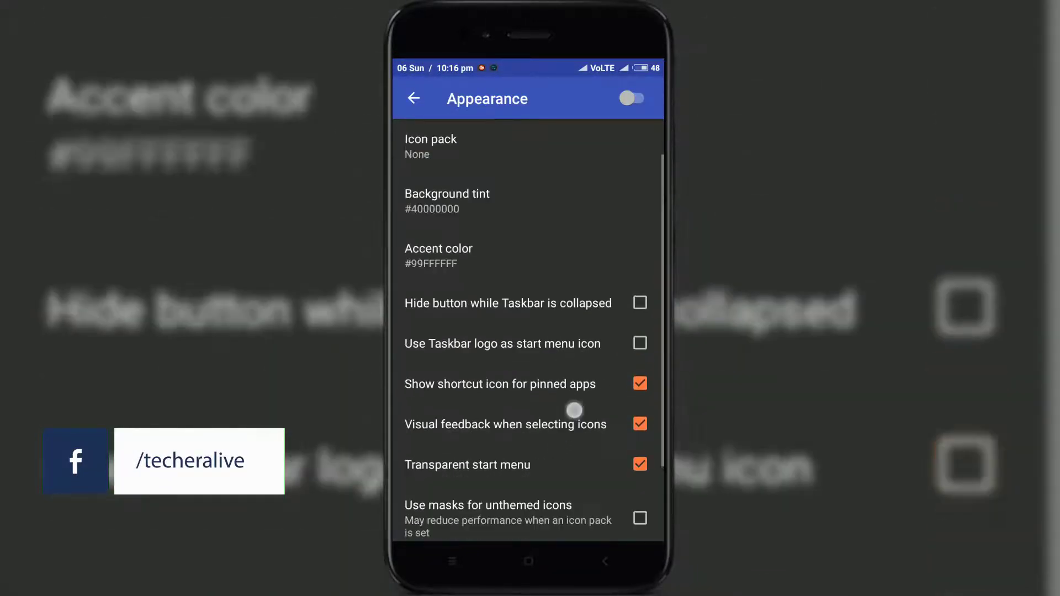
- Back on Taskbar's main screen, switch the Taskbar on and open its start menu
left_click(415, 98)
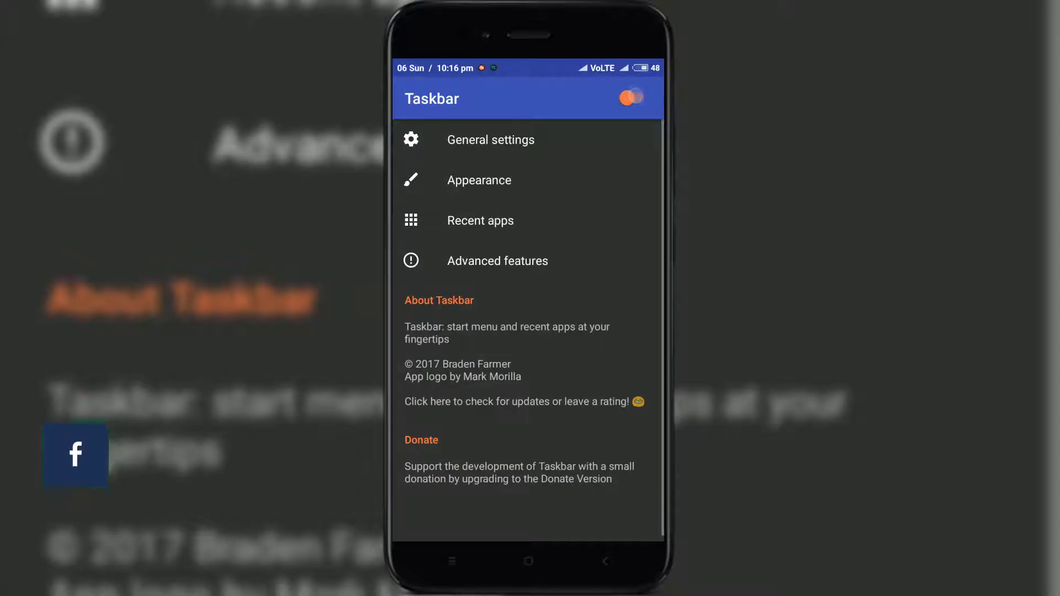
left_click(415, 519)
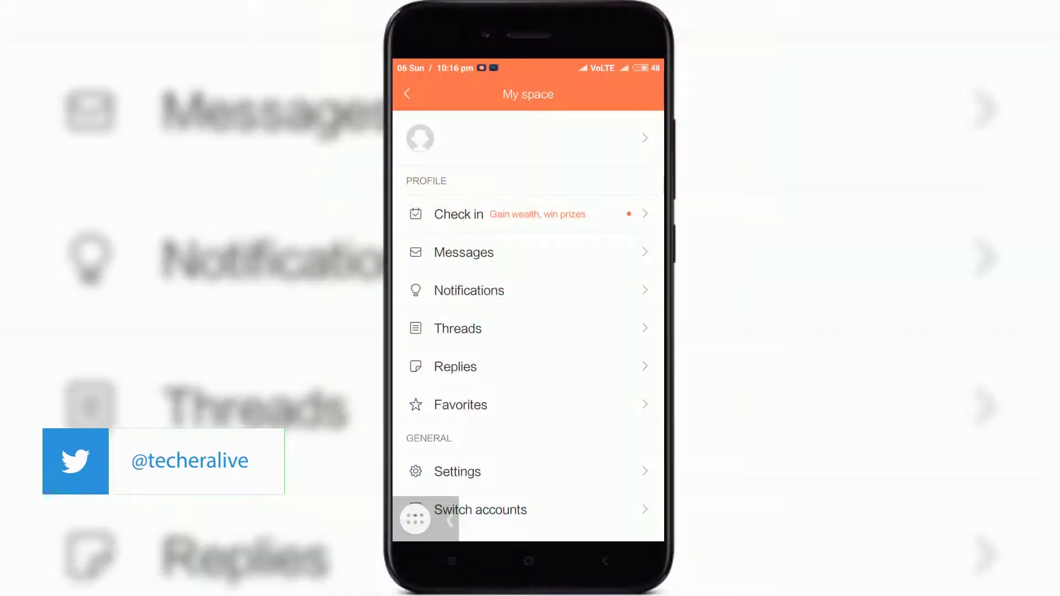
left_click(415, 519)
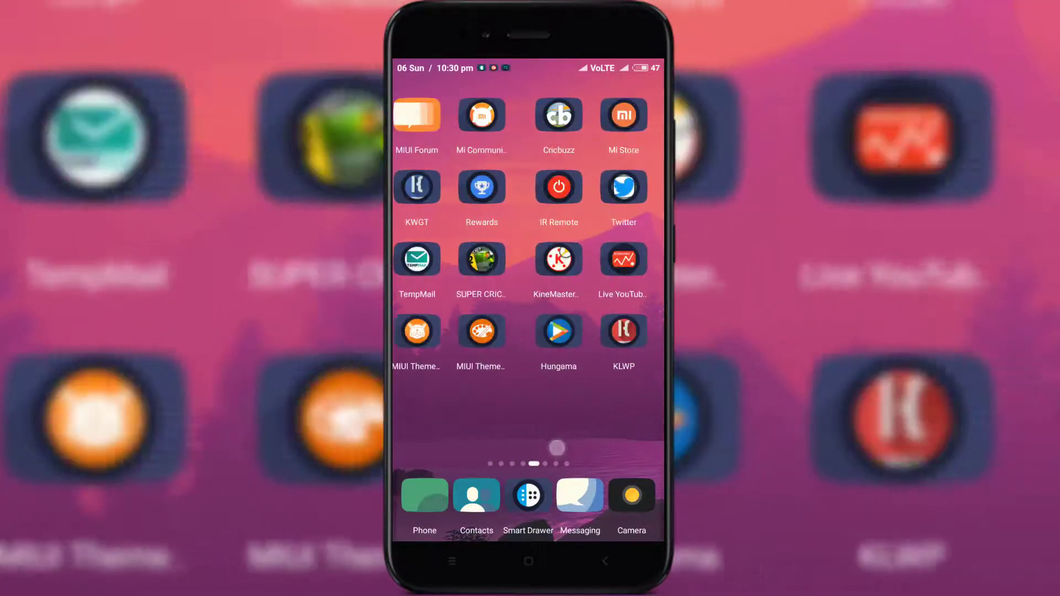
- Launch Dumpster from the mod-apps home page and inspect both deleted 47 KB received images
left_click_drag(557, 448, 441, 450)
left_click_drag(618, 456, 469, 456)
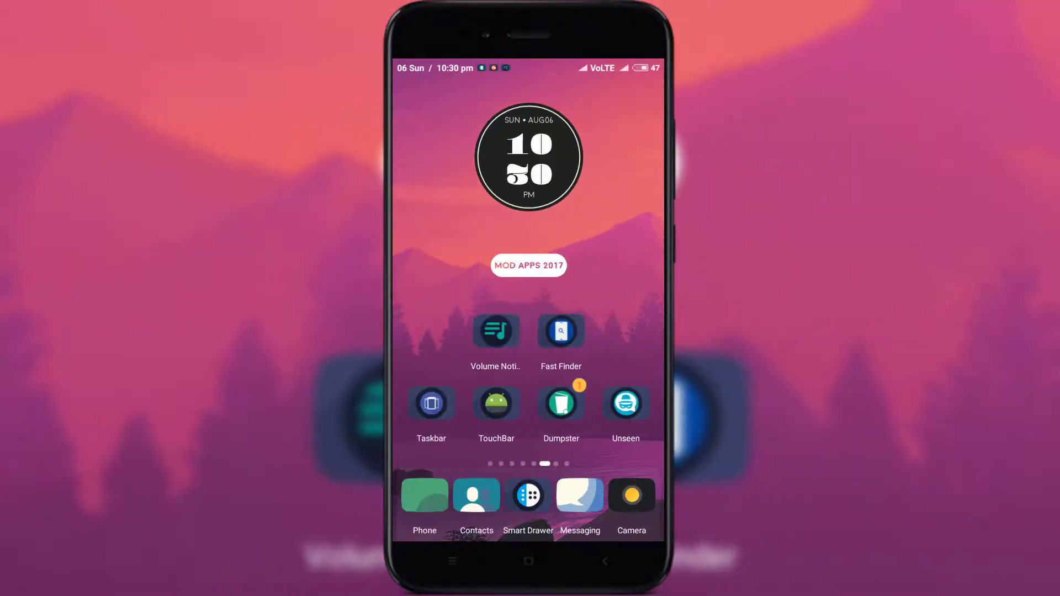
left_click(561, 403)
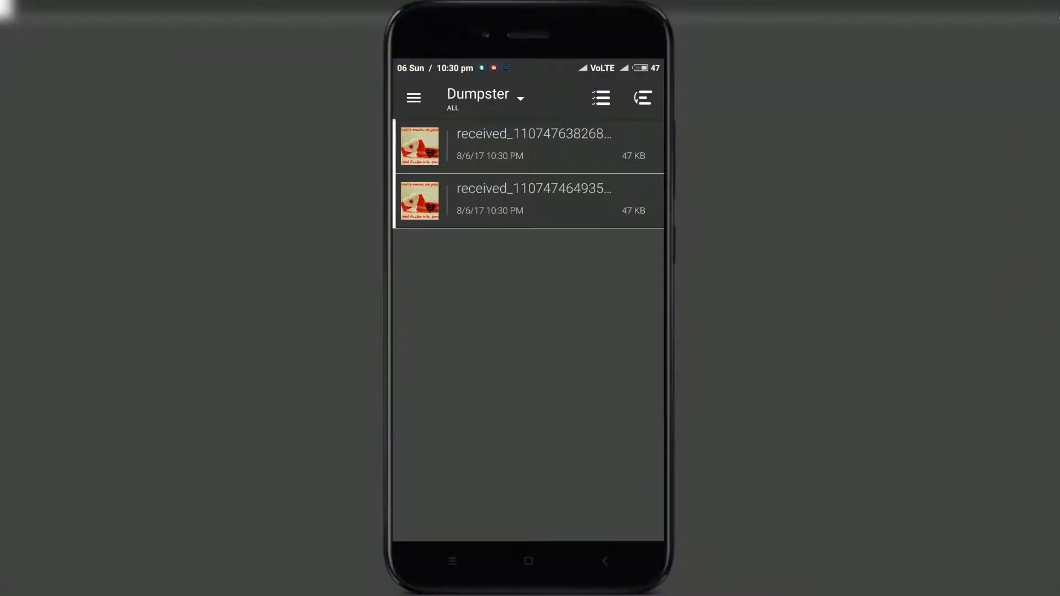
left_click(608, 148)
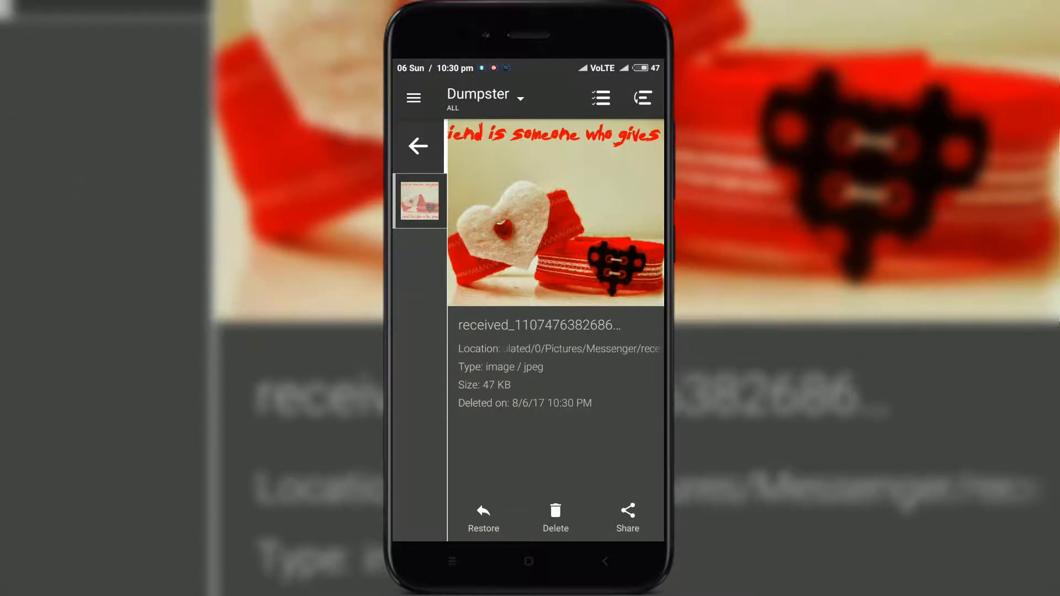
left_click_drag(480, 442, 548, 442)
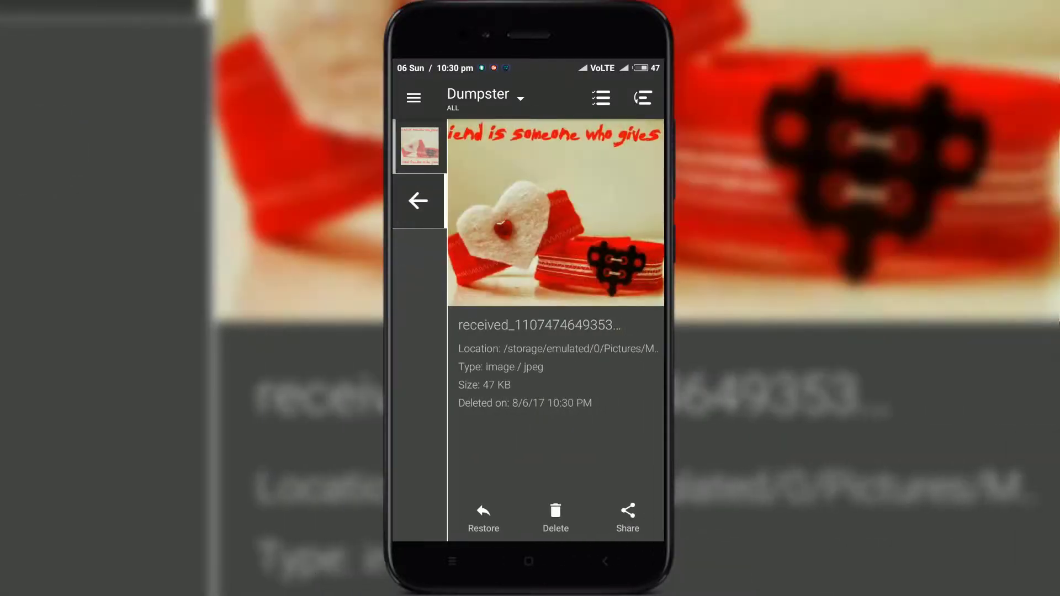